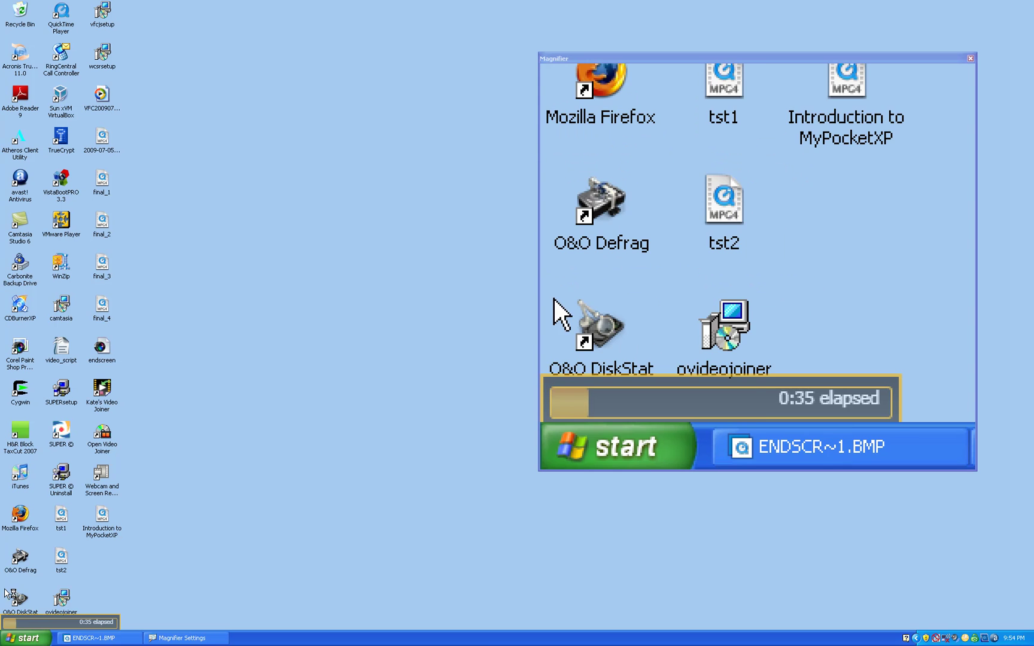
# Go through My Computer into the MYPOCKETXP (L:) drive and select the mypocketxp file.
pyautogui.press('super')
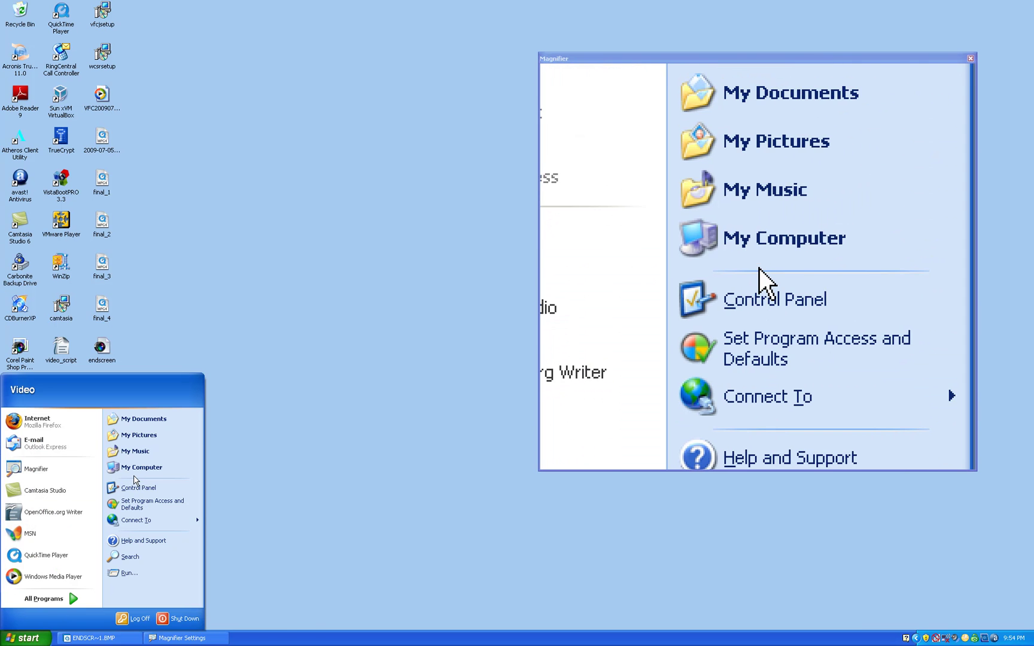
pyautogui.click(137, 469)
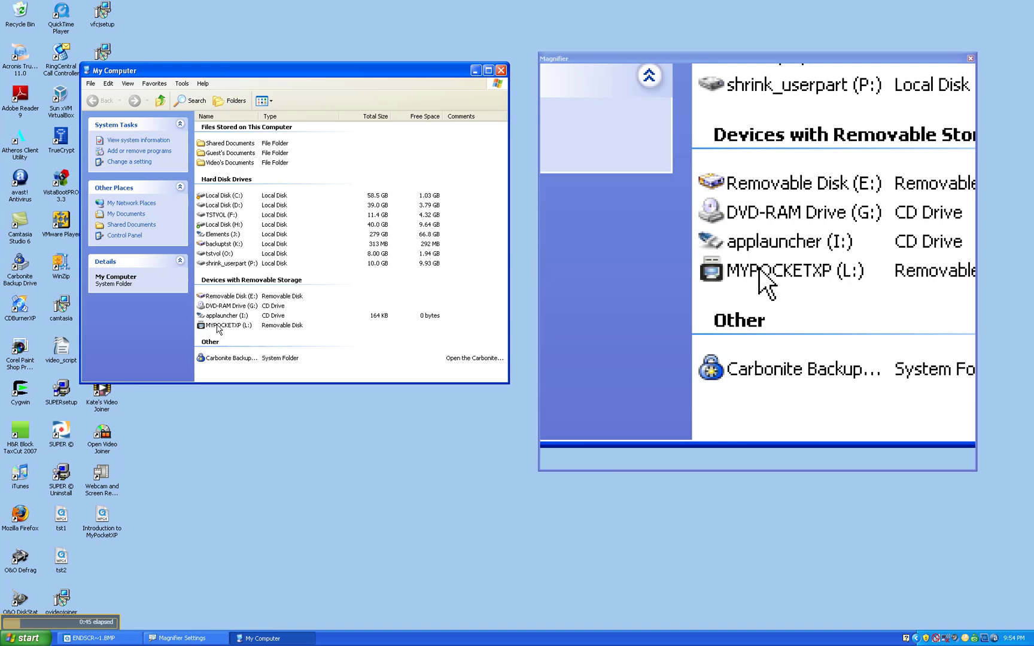
pyautogui.doubleClick(217, 326)
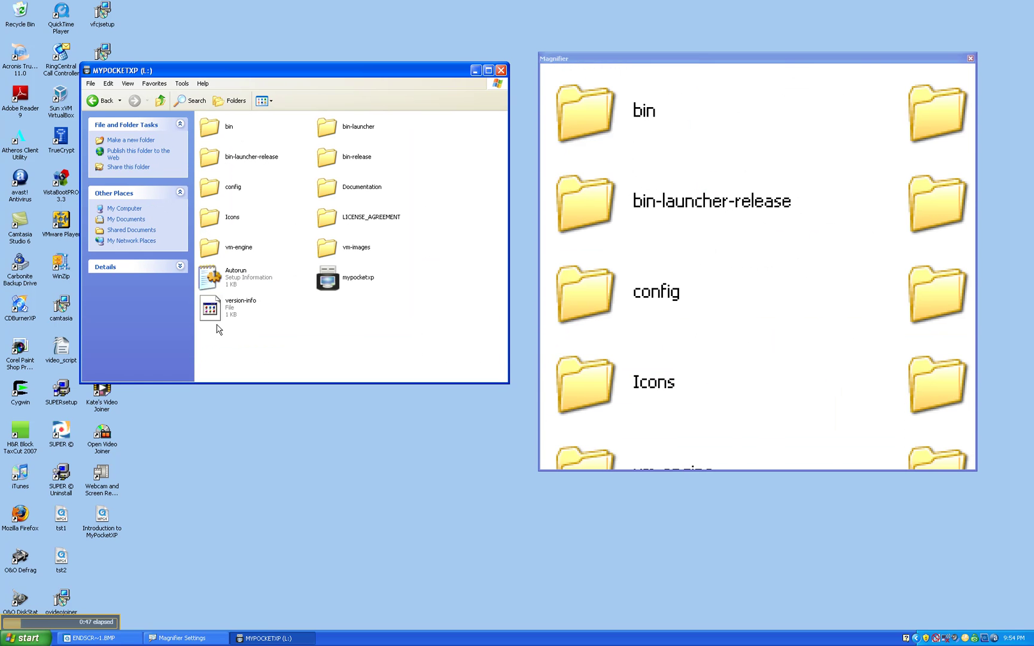
pyautogui.click(329, 283)
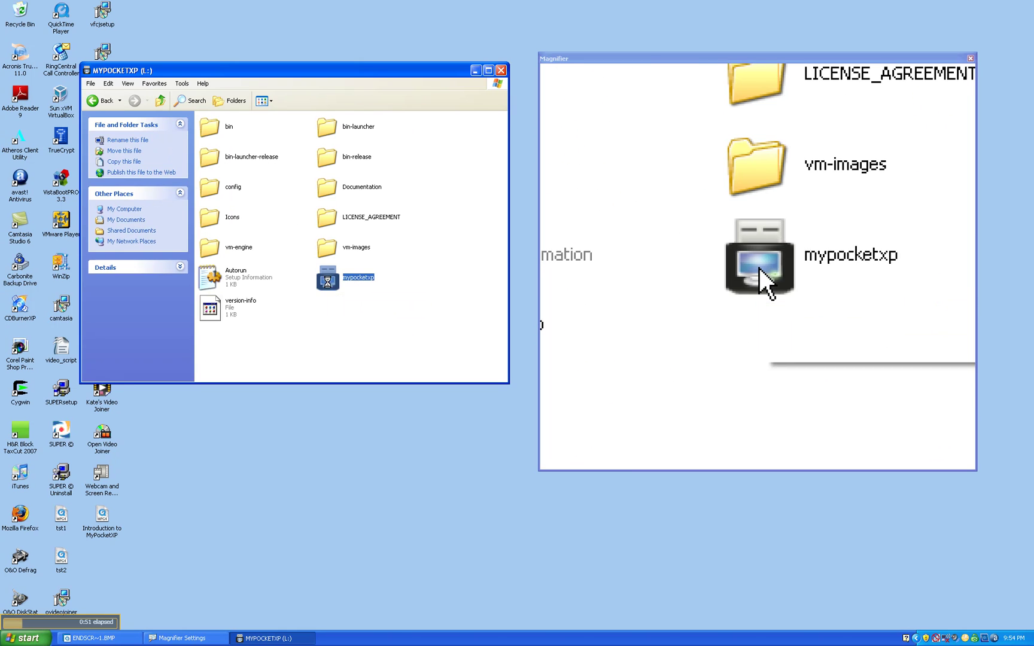
# Launch mypocketxp from the USB drive and close the Magnifier window.
pyautogui.doubleClick(330, 284)
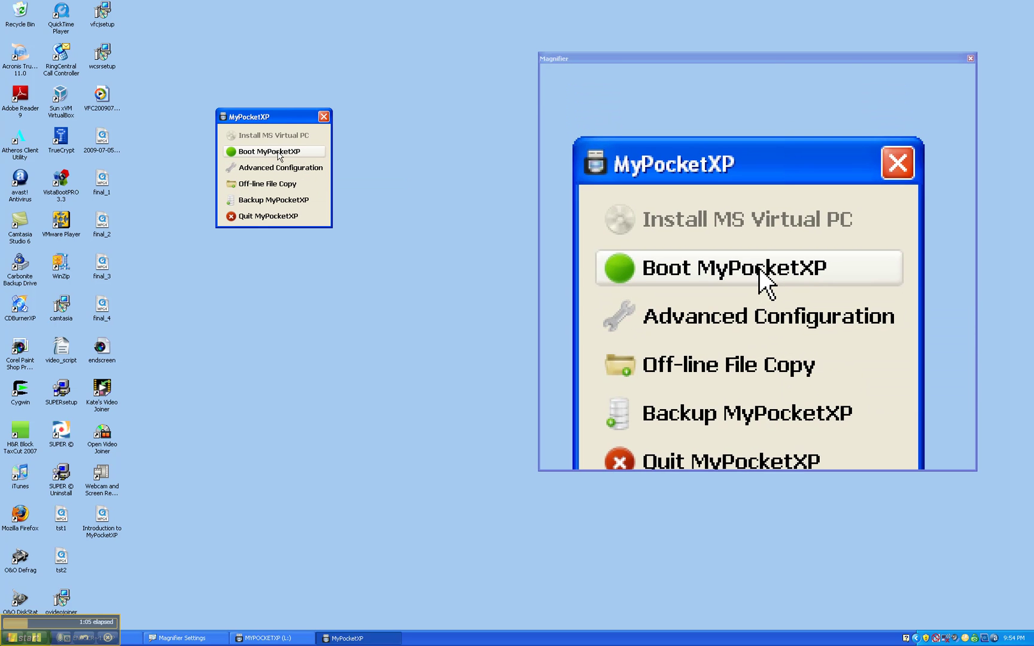
pyautogui.click(970, 58)
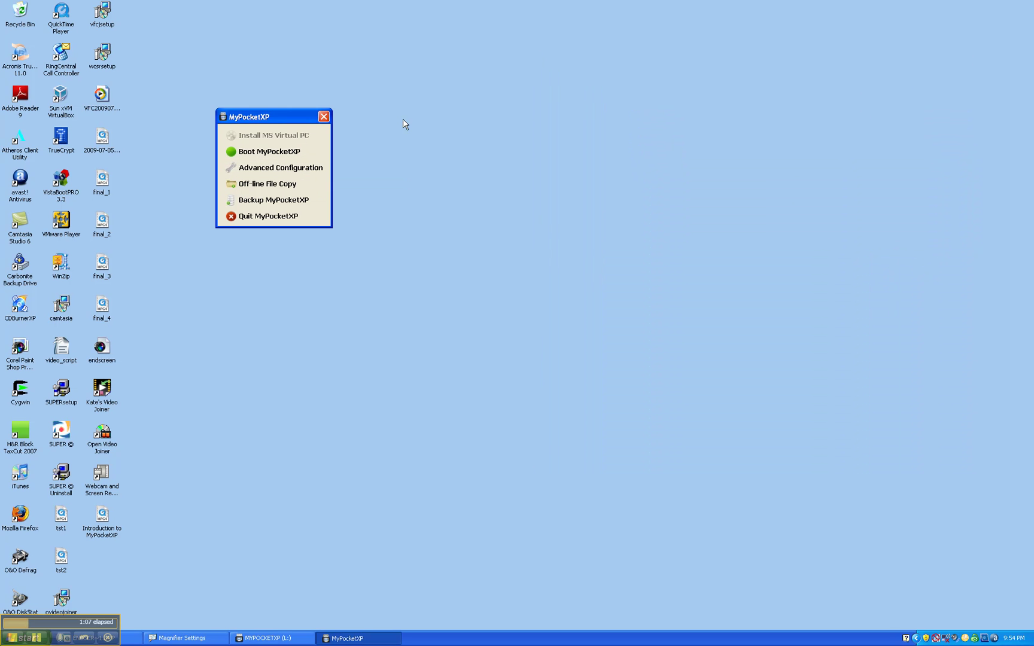
# Choose Boot MyPocketXP and move the Virtual PC window to the screen centre.
pyautogui.click(396, 165)
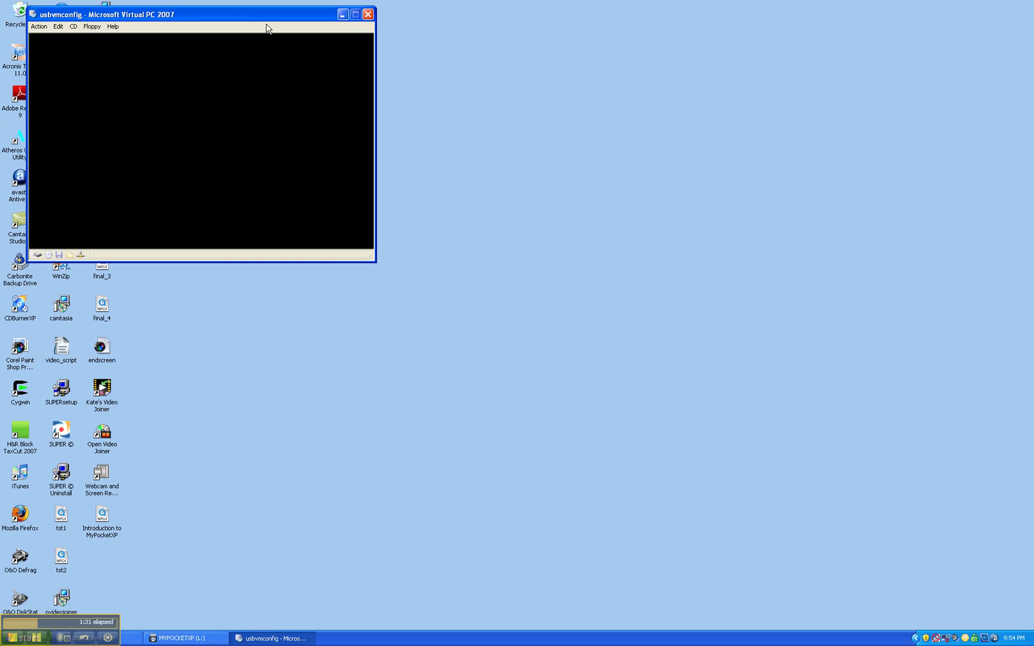
pyautogui.moveTo(198, 13); pyautogui.dragTo(506, 156)
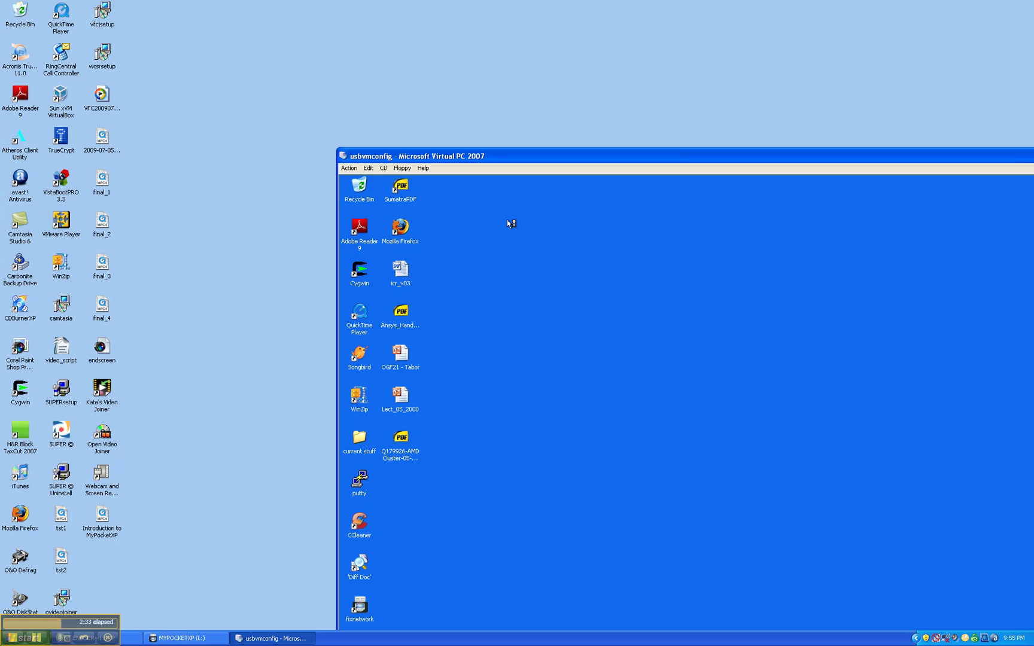
# Accept full-screen mode for the guest and open the icr_v03 document in Word.
pyautogui.hotkey('alt', 'Return')
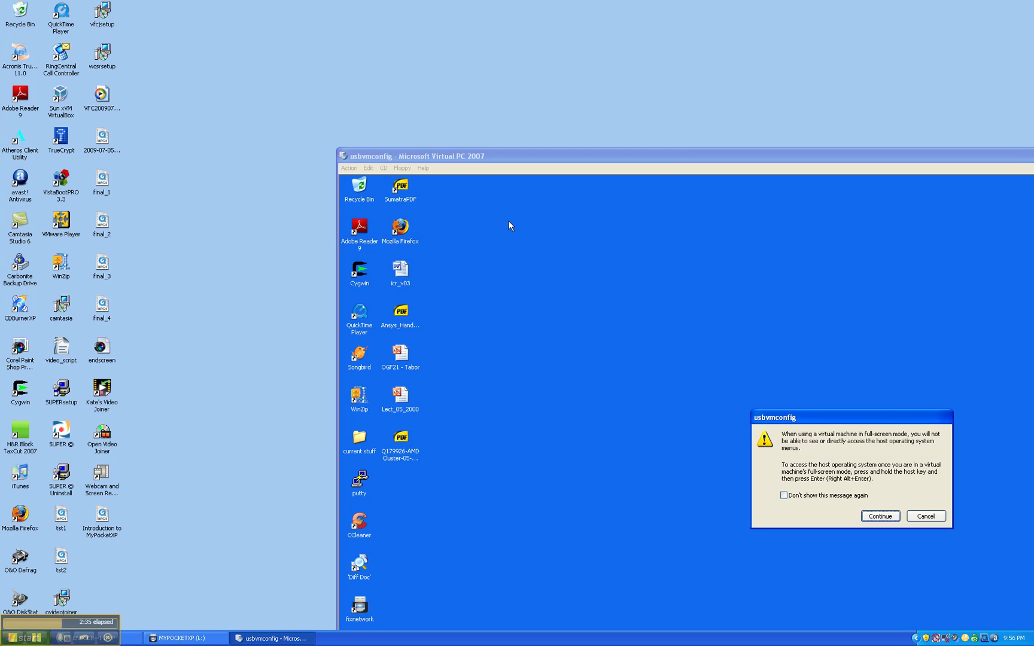
pyautogui.press('Return')
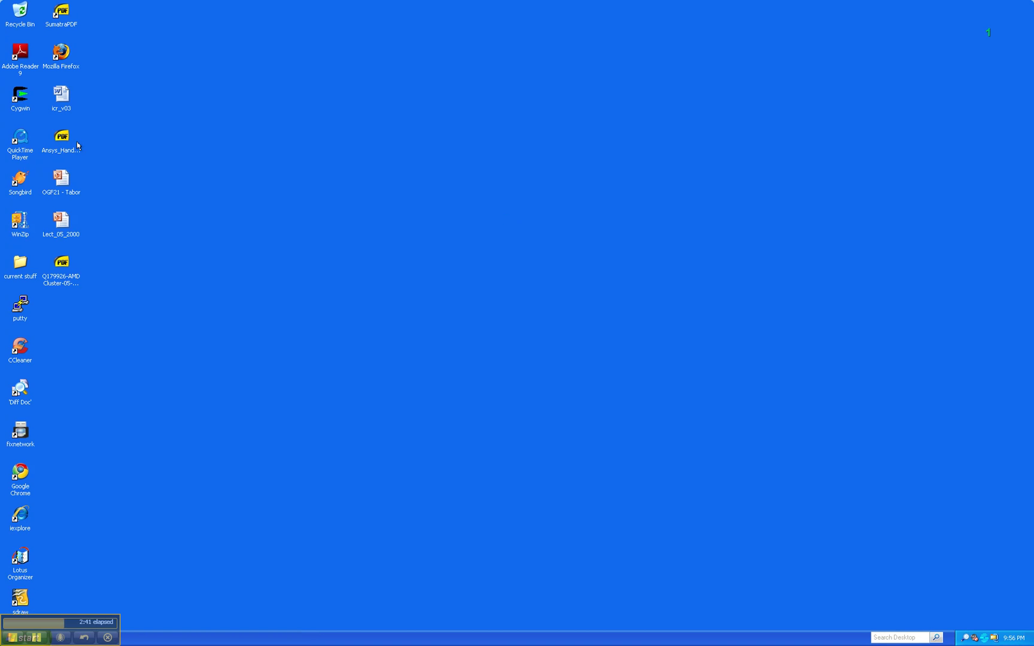
pyautogui.doubleClick(62, 97)
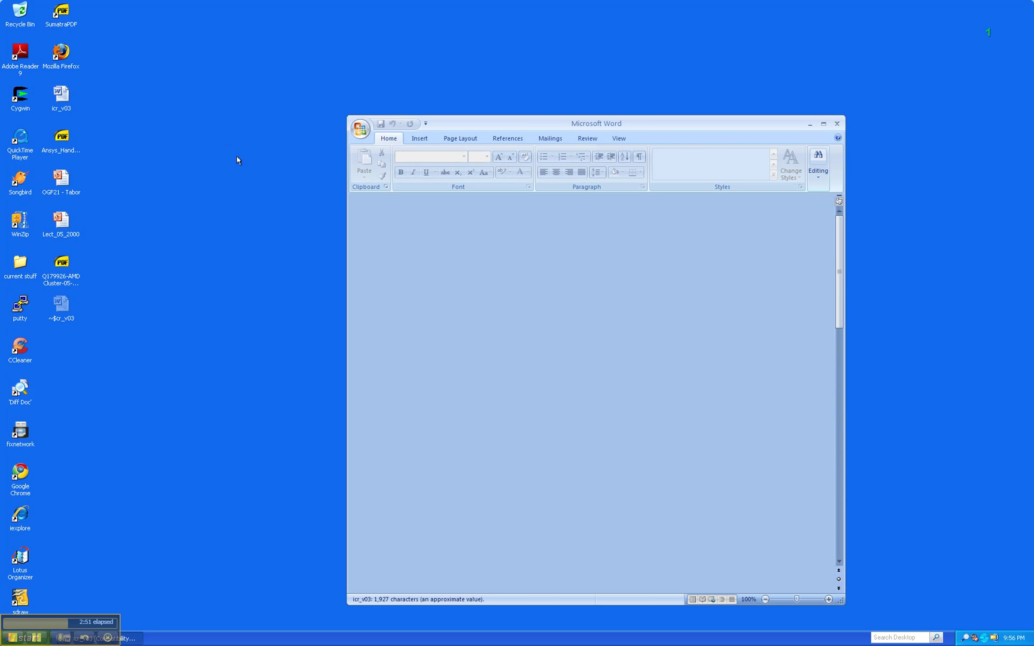
# Close the Word document and launch Google Chrome on the guest desktop.
pyautogui.click(836, 124)
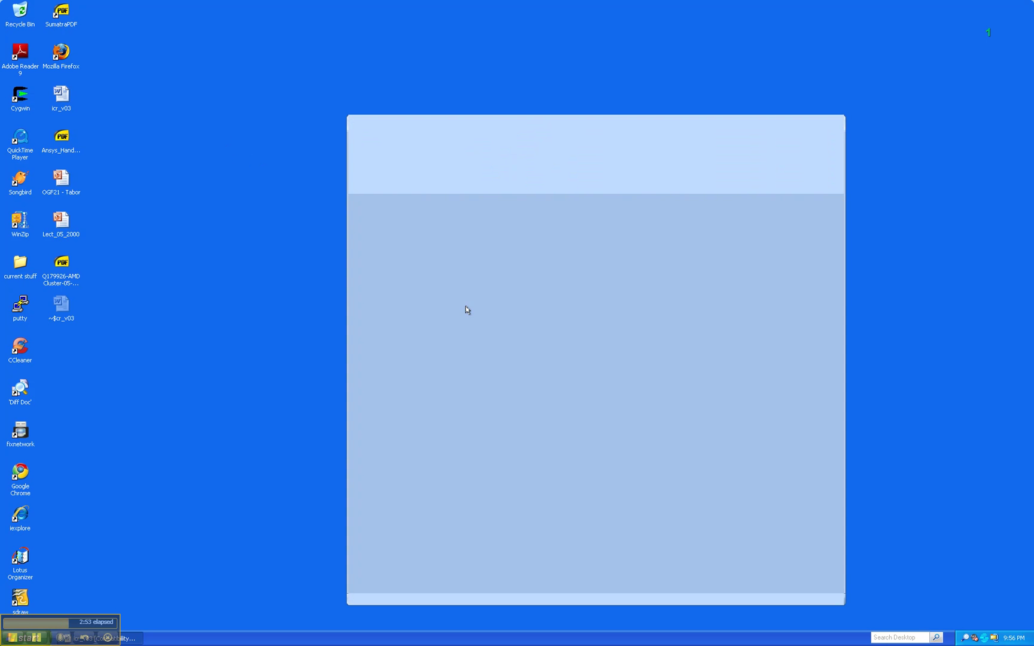
pyautogui.doubleClick(19, 473)
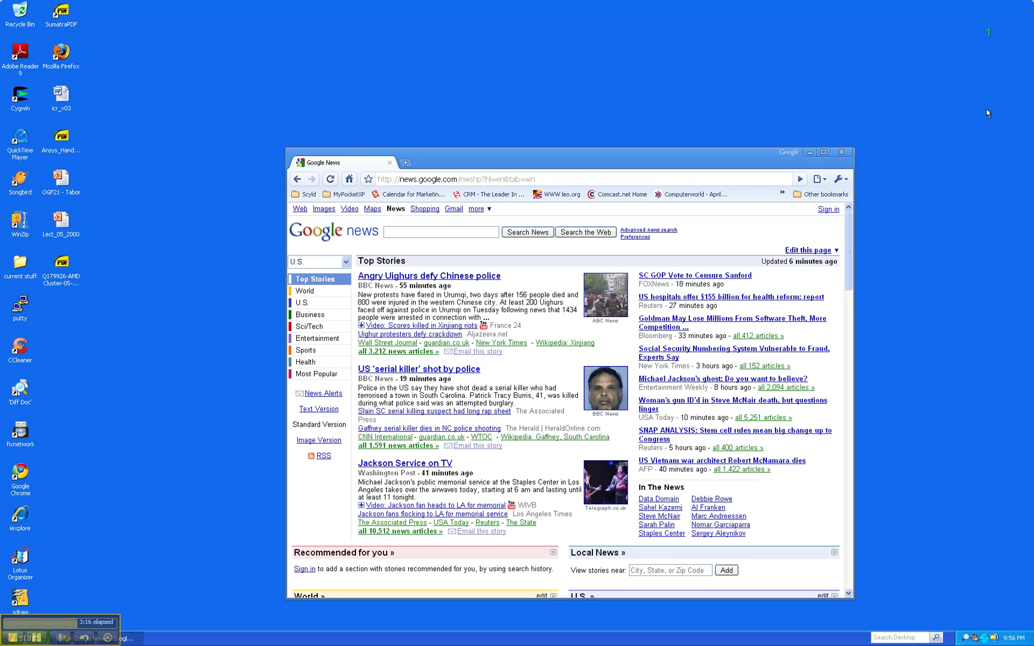
# Close Chrome, then log in to the penguin entry in Cisco VPN Client.
pyautogui.click(839, 153)
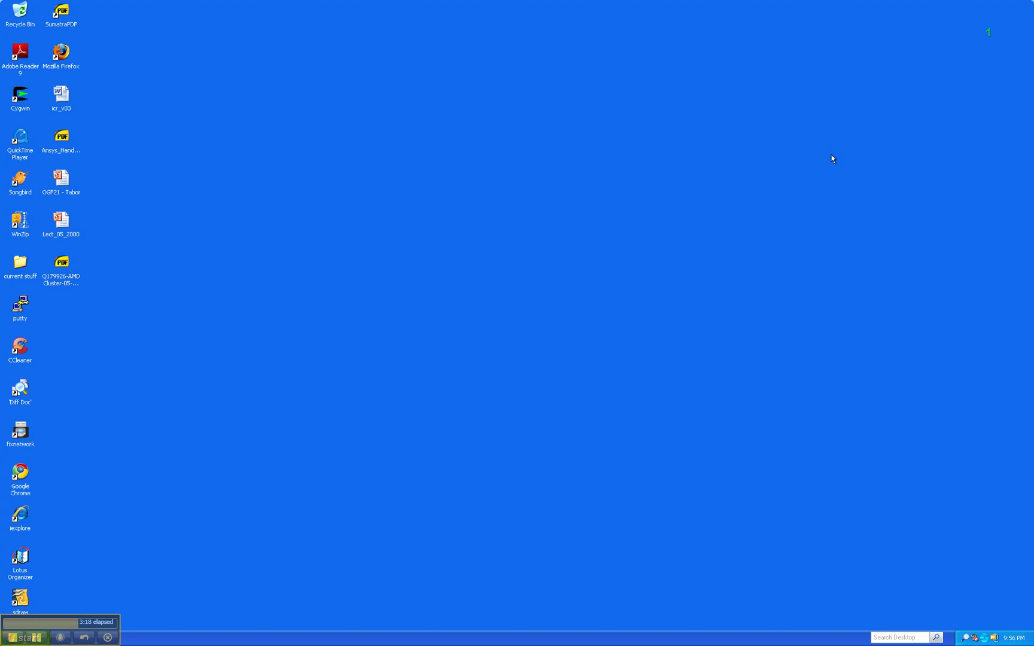
pyautogui.press('super')
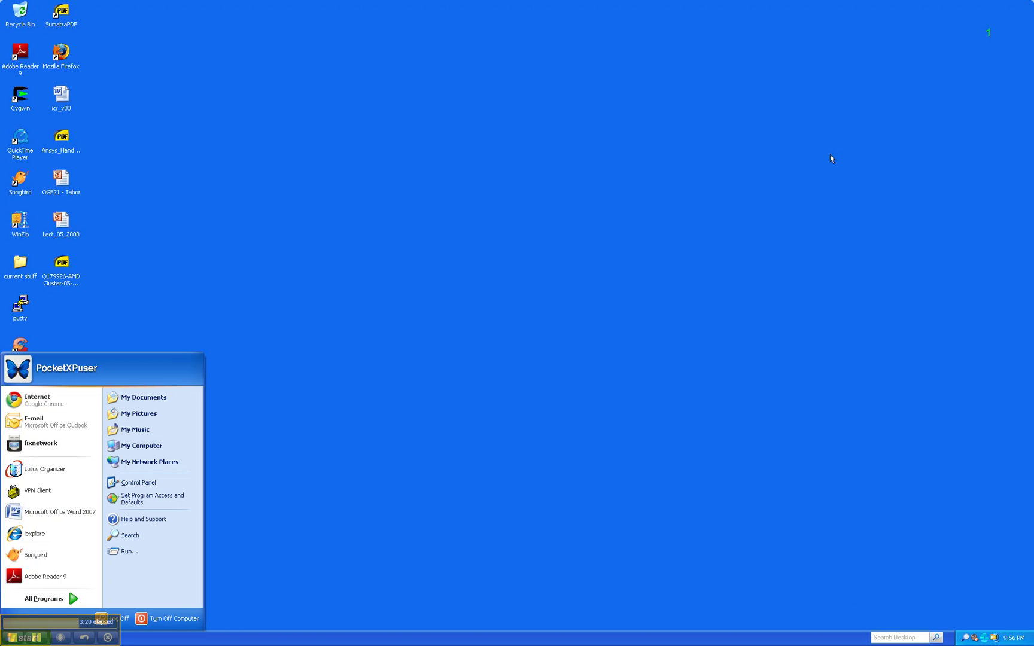
pyautogui.click(50, 493)
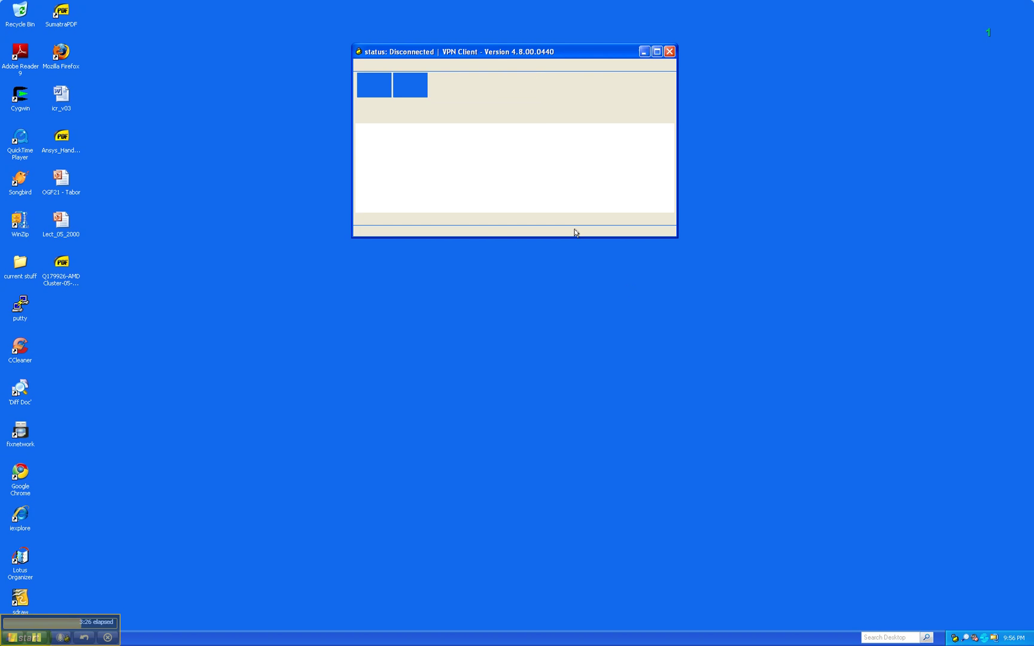
pyautogui.doubleClick(482, 128)
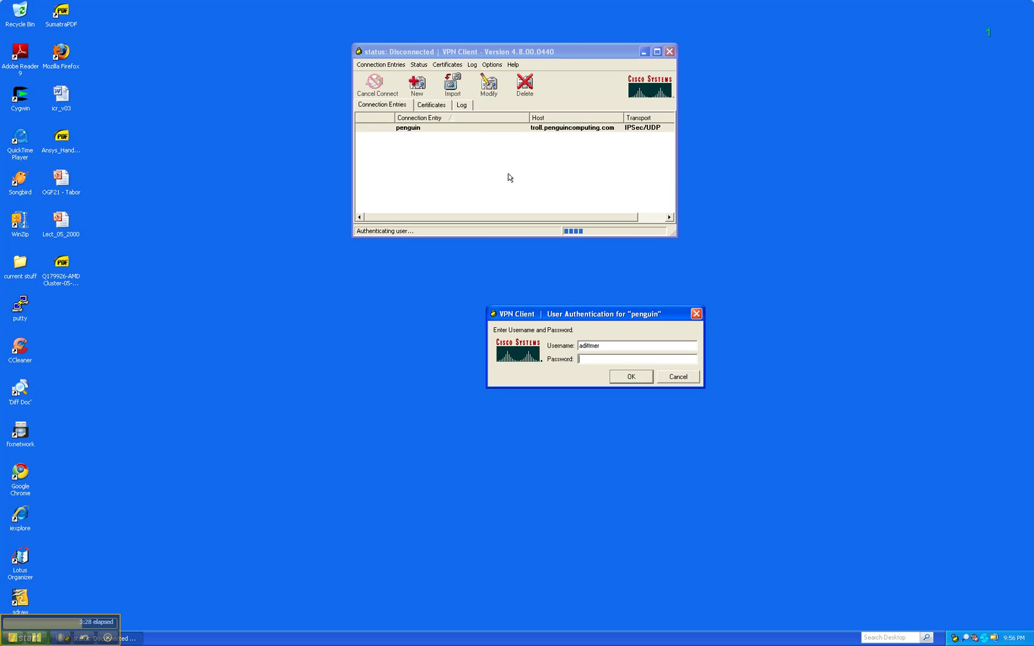
pyautogui.write('***')
pyautogui.write('****')
pyautogui.press('Return')
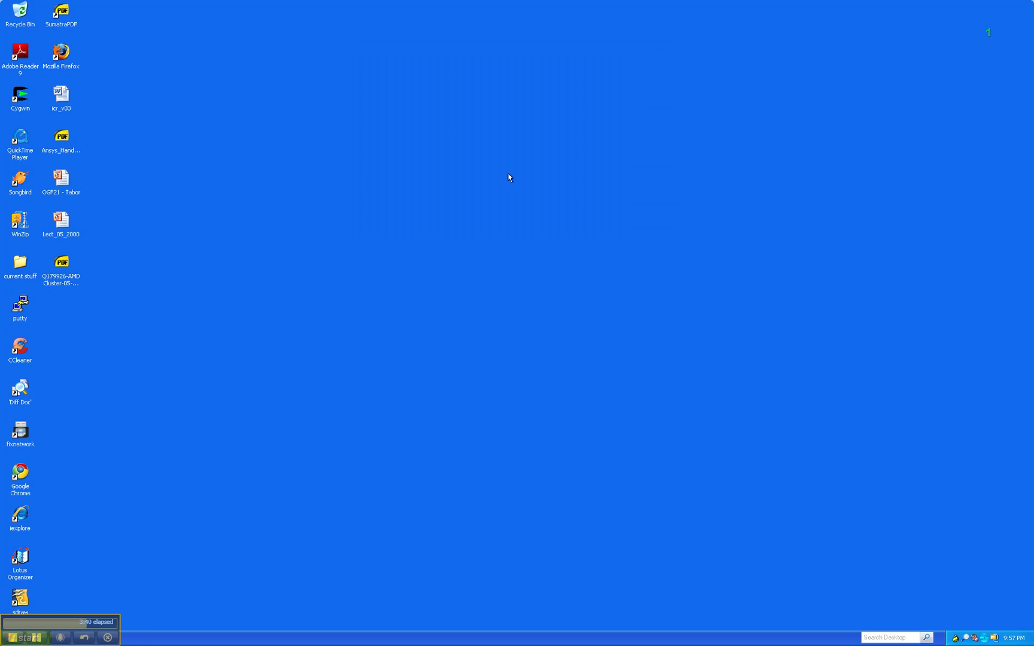
# Turn off the guest Windows XP via Start > Turn Off Computer > Turn Off.
pyautogui.press('super')
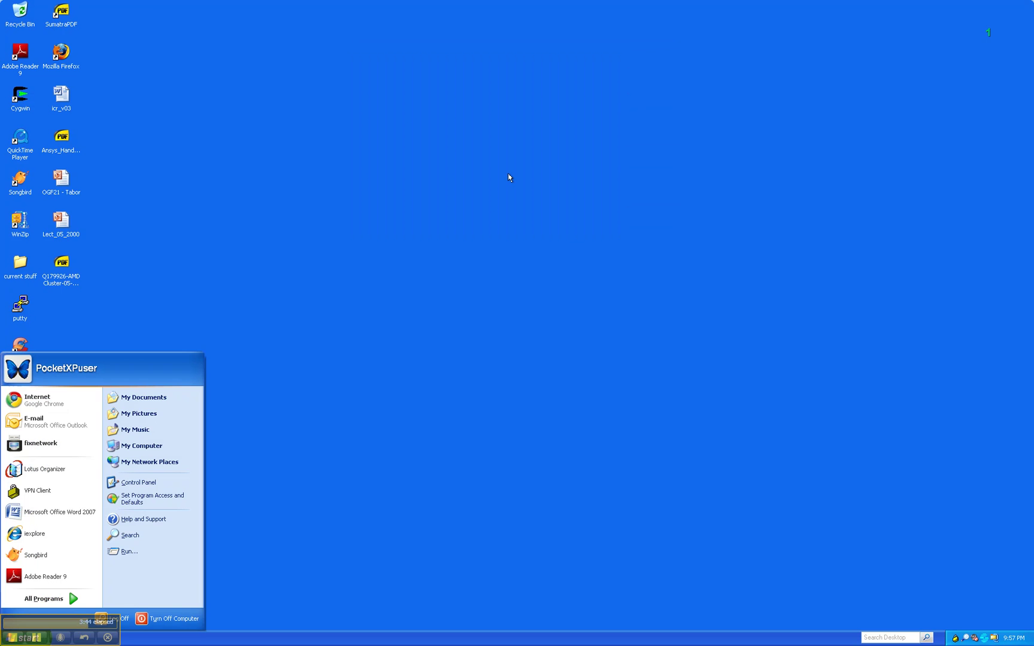
pyautogui.click(342, 495)
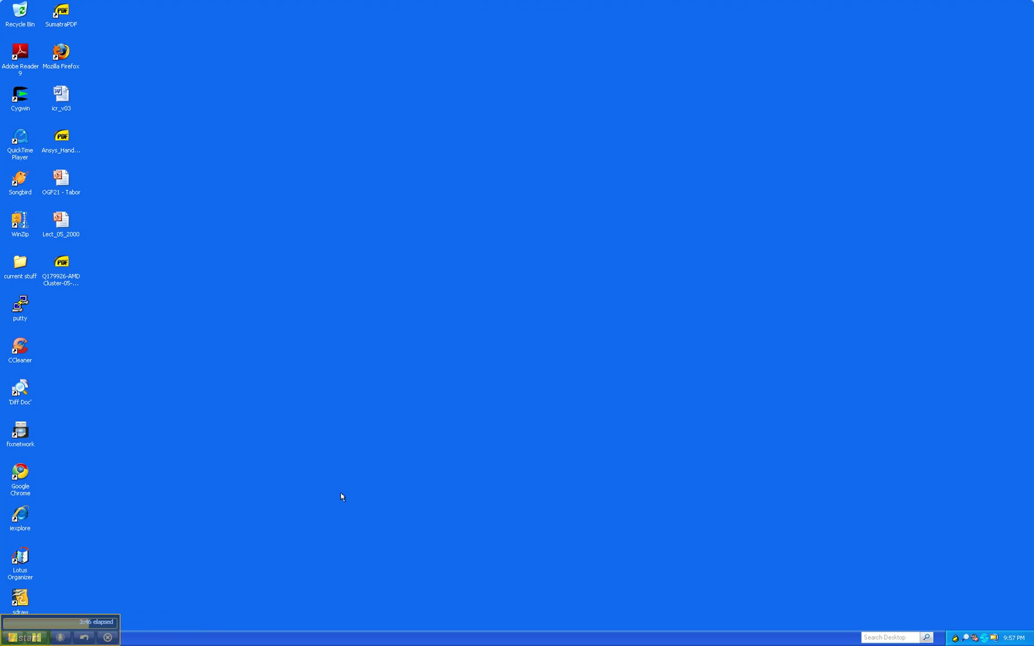
pyautogui.click(517, 233)
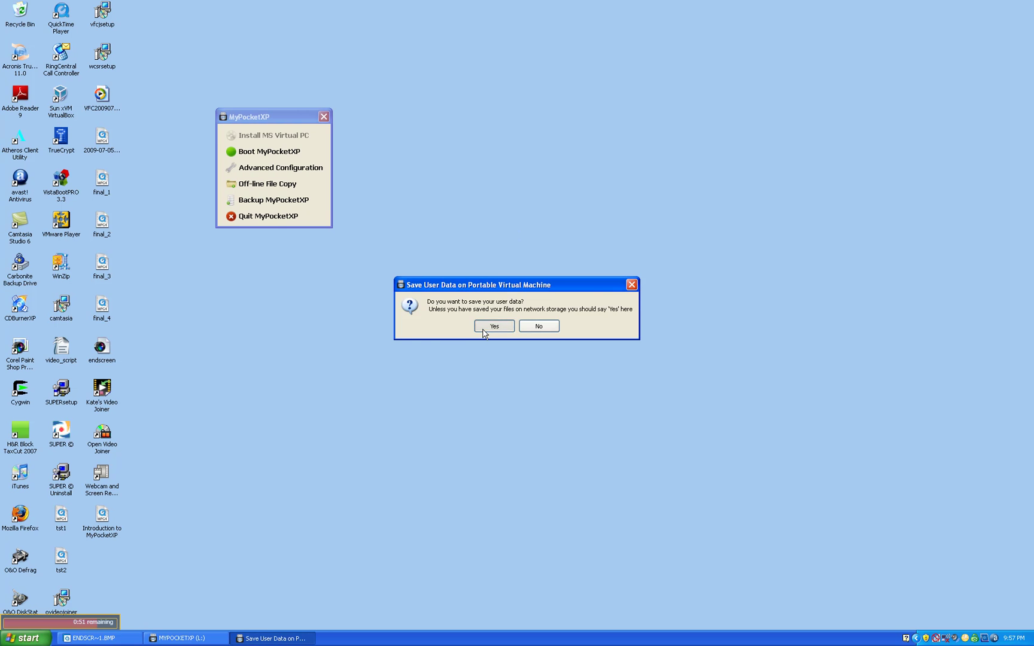
# Answer Yes to Save User Data, No to Save System Data, then quit MyPocketXP.
pyautogui.click(487, 326)
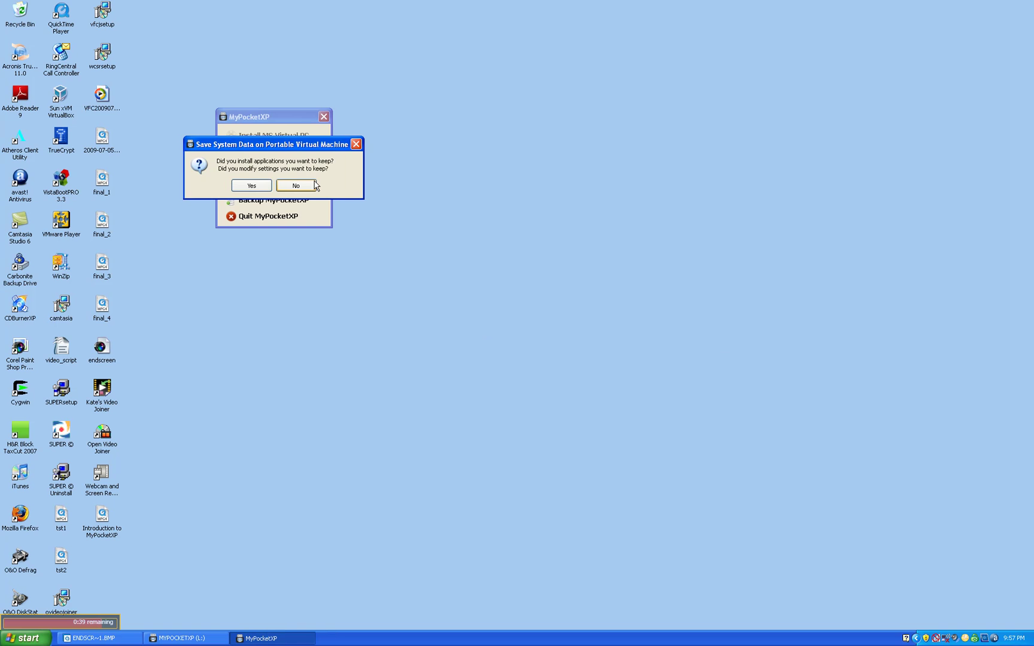
pyautogui.click(307, 186)
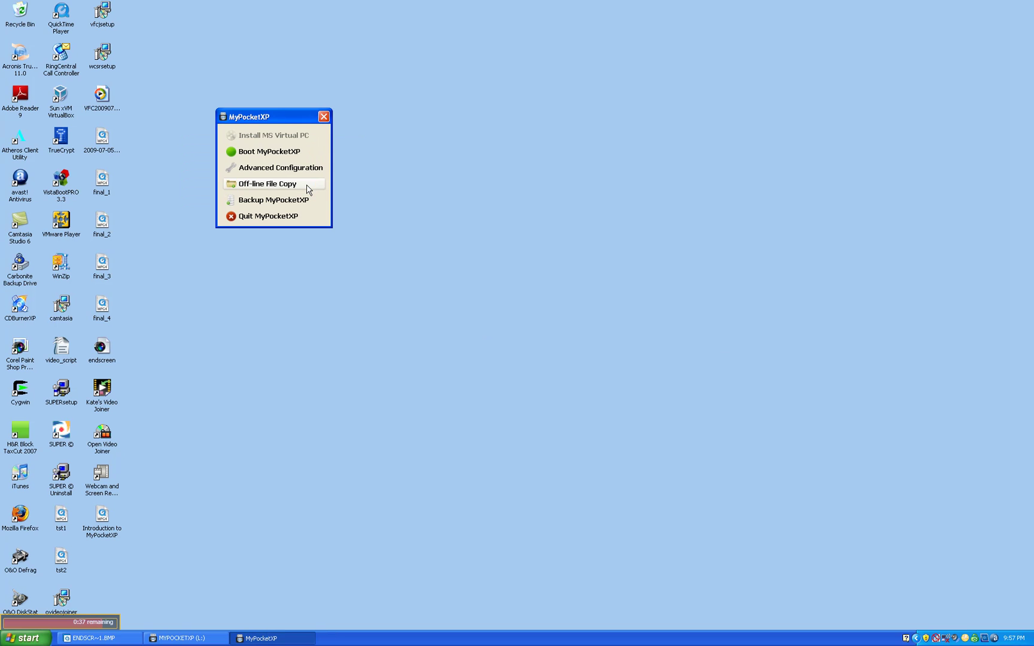
pyautogui.moveTo(271, 114); pyautogui.dragTo(358, 88)
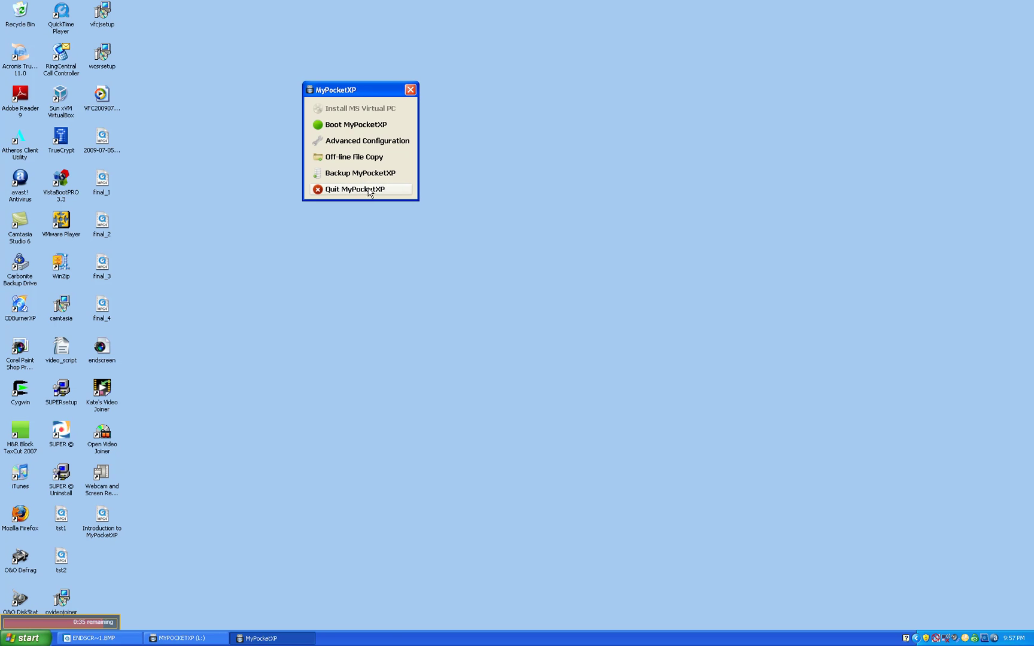
pyautogui.click(370, 190)
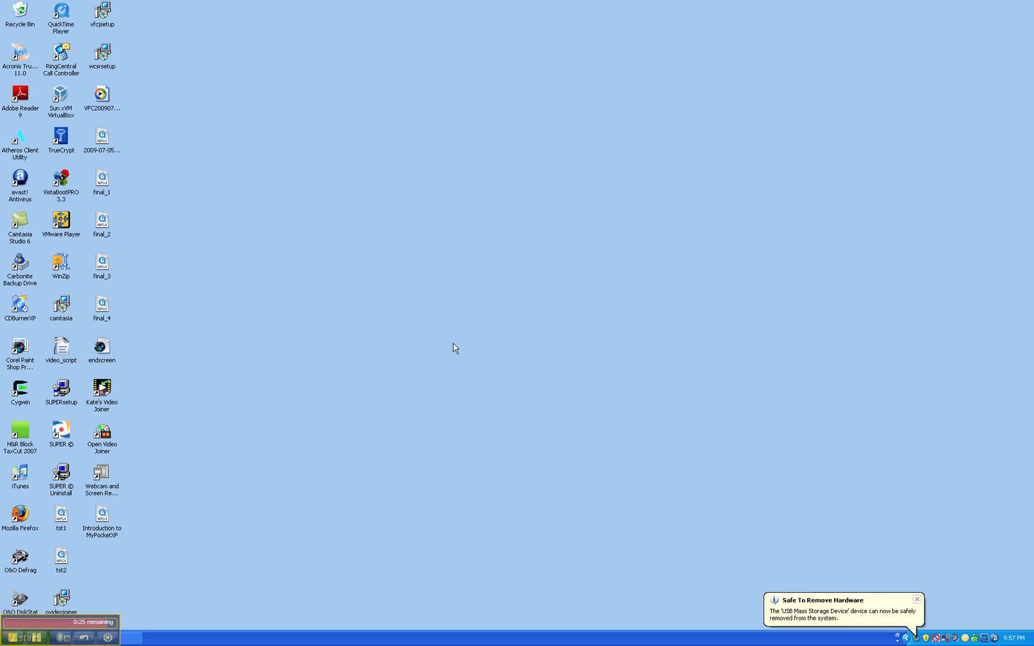
# Restore the ENDSCR-1.BMP picture window from the taskbar.
pyautogui.click(135, 641)
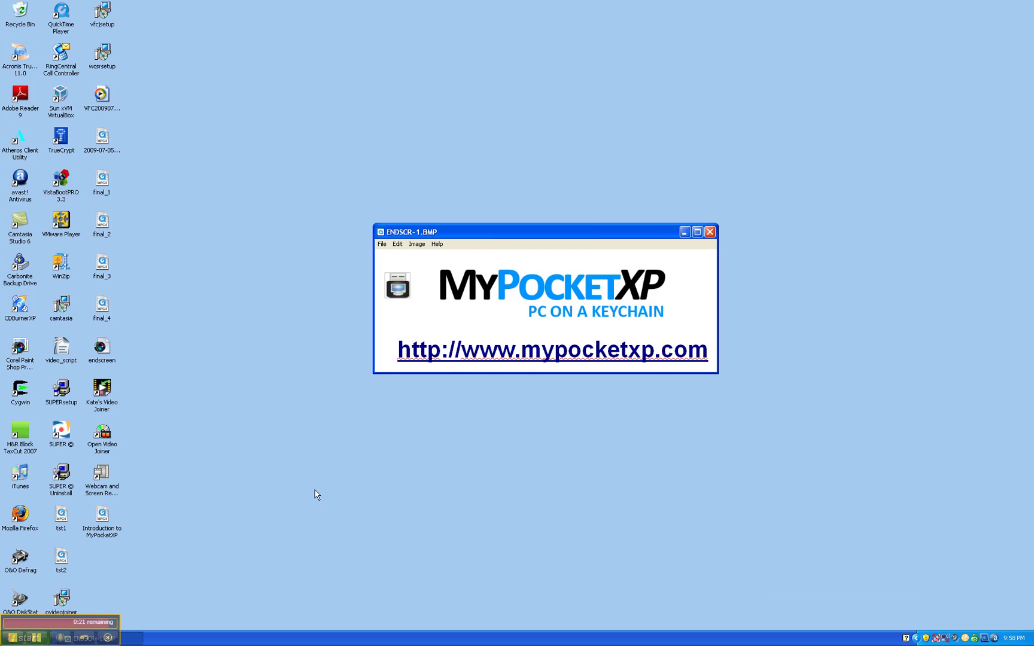